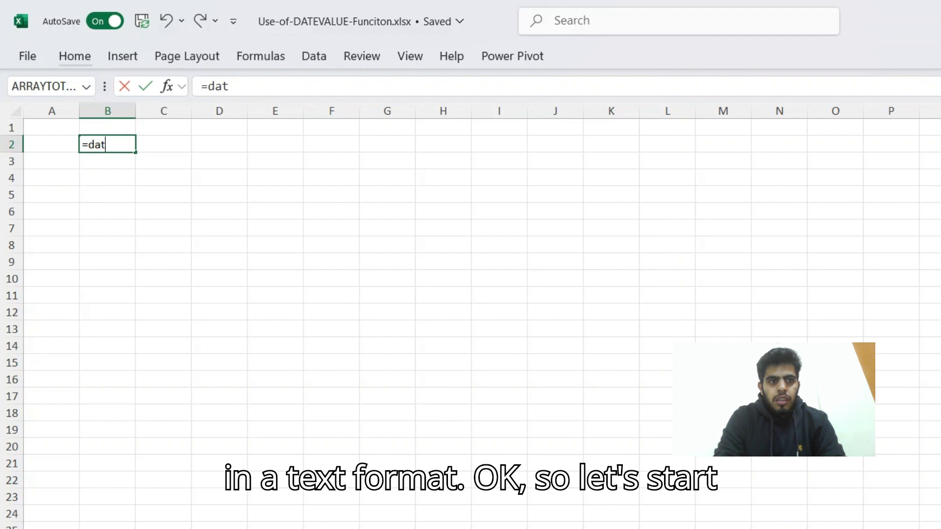
Discard the unfinished formula in B2 and switch to the sheet with the Dates in Text Format and Number Format columns
{"action": "key", "text": "Escape"}
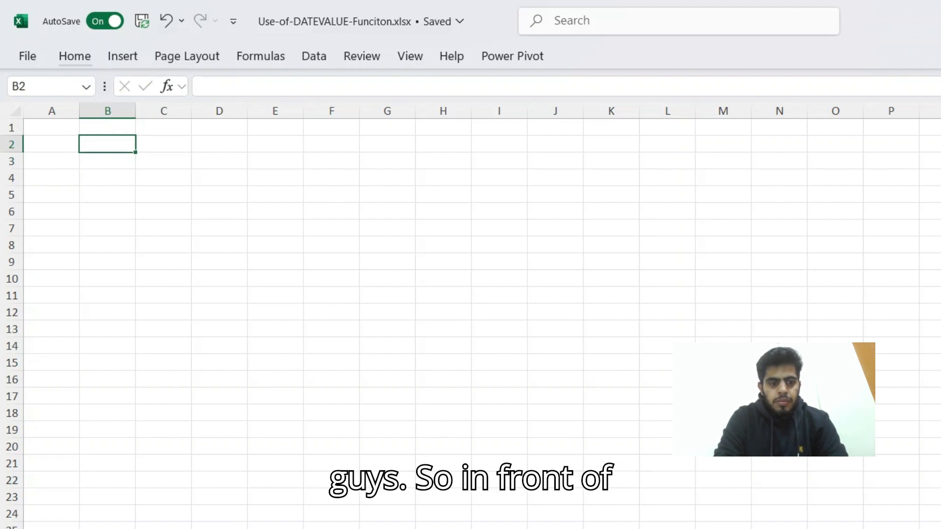
{"action": "key", "text": "ctrl+Page_Down"}
{"action": "key", "text": "Down"}
{"action": "key", "text": "Down"}
{"action": "key", "text": "Down"}
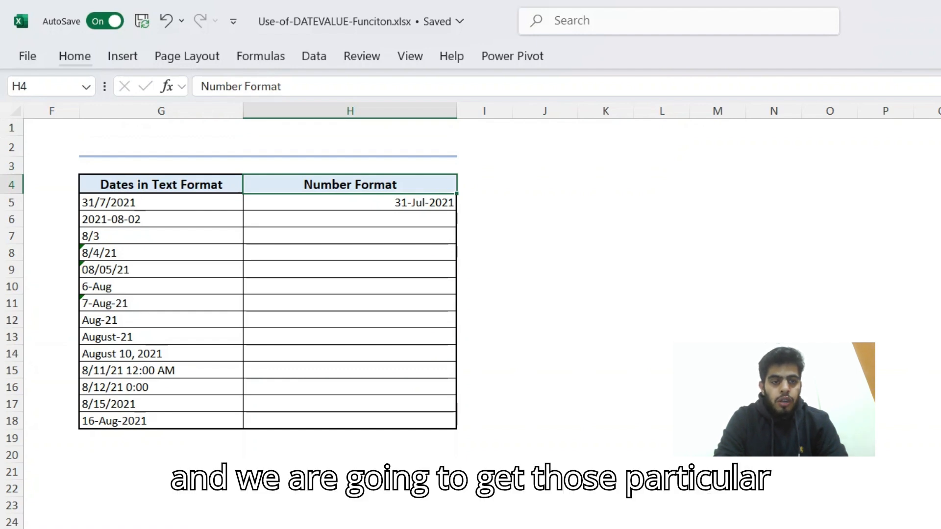
{"action": "key", "text": "Right"}
{"action": "key", "text": "Left"}
{"action": "key", "text": "Down"}
{"action": "key", "text": "Up"}
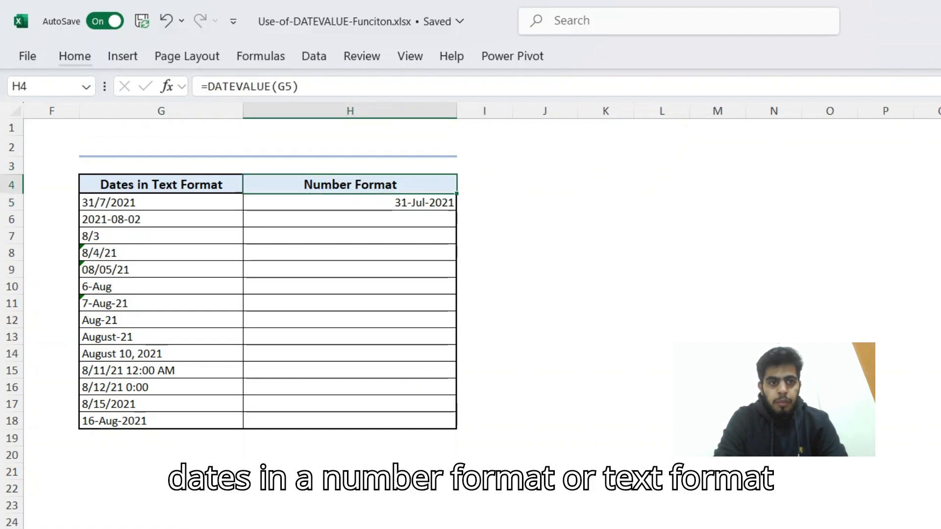
Re-enter the formula in H5 as =DATEVALUE(G5) to convert the first text date
{"action": "key", "text": "Down"}
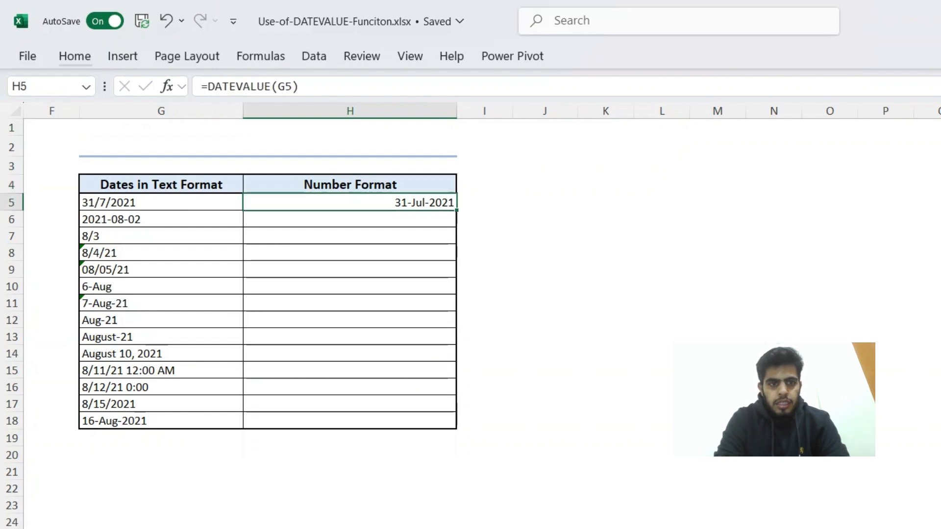
{"action": "key", "text": "F2"}
{"action": "key", "text": "BackSpace"}
{"action": "key", "text": "BackSpace"}
{"action": "key", "text": "BackSpace"}
{"action": "key", "text": "BackSpace"}
{"action": "key", "text": "BackSpace"}
{"action": "key", "text": "BackSpace"}
{"action": "key", "text": "BackSpace"}
{"action": "key", "text": "BackSpace"}
{"action": "key", "text": "BackSpace"}
{"action": "key", "text": "BackSpace"}
{"action": "key", "text": "BackSpace"}
{"action": "key", "text": "BackSpace"}
{"action": "key", "text": "BackSpace"}
{"action": "type", "text": "dat"}
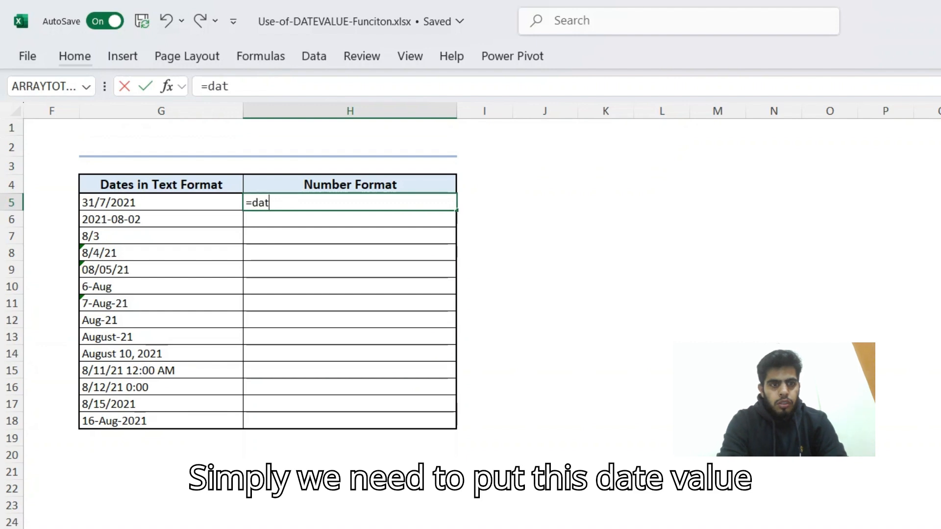
{"action": "key", "text": "Down"}
{"action": "key", "text": "Tab"}
{"action": "key", "text": "Left"}
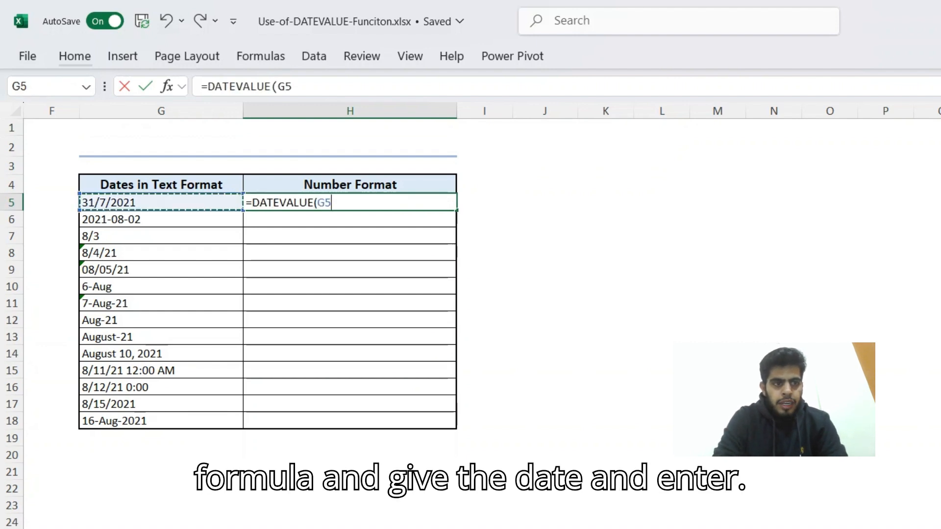
{"action": "key", "text": "Return"}
{"action": "key", "text": "Up"}
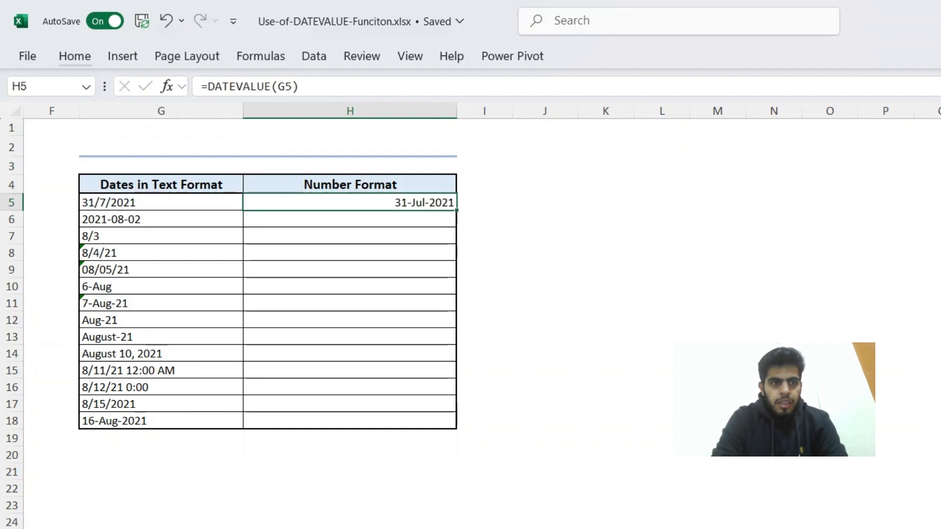
Try month-first order in G5 by changing the text date to 7/31/2021, and undo that change
{"action": "key", "text": "Left"}
{"action": "key", "text": "Left"}
{"action": "key", "text": "Right"}
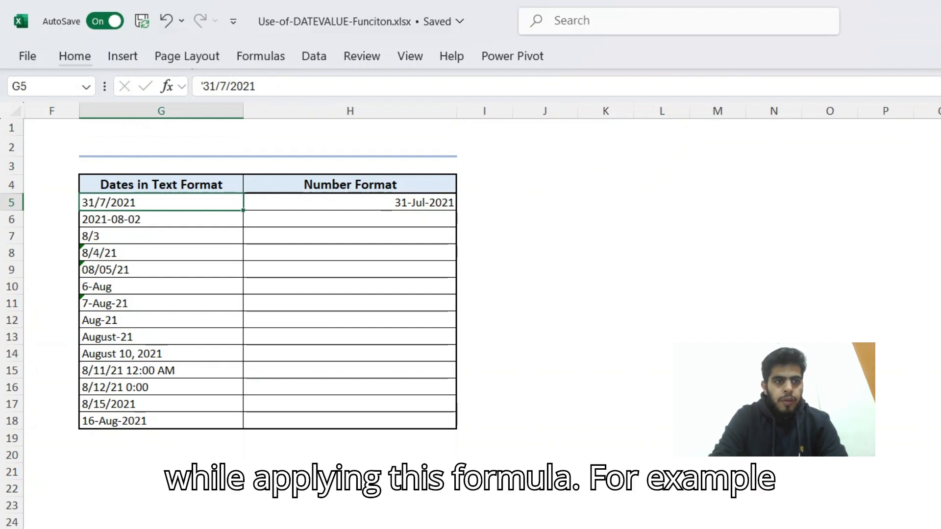
{"action": "key", "text": "F2"}
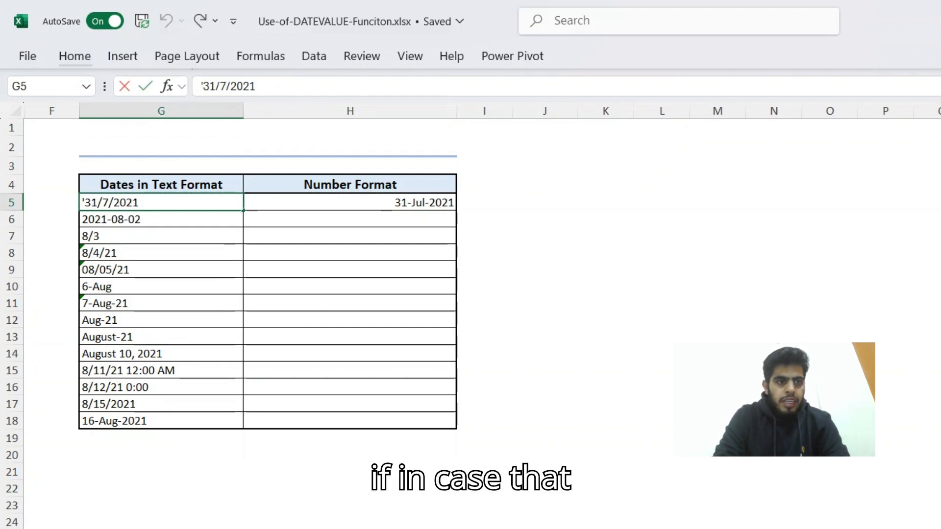
{"action": "key", "text": "BackSpace"}
{"action": "key", "text": "BackSpace"}
{"action": "type", "text": "7"}
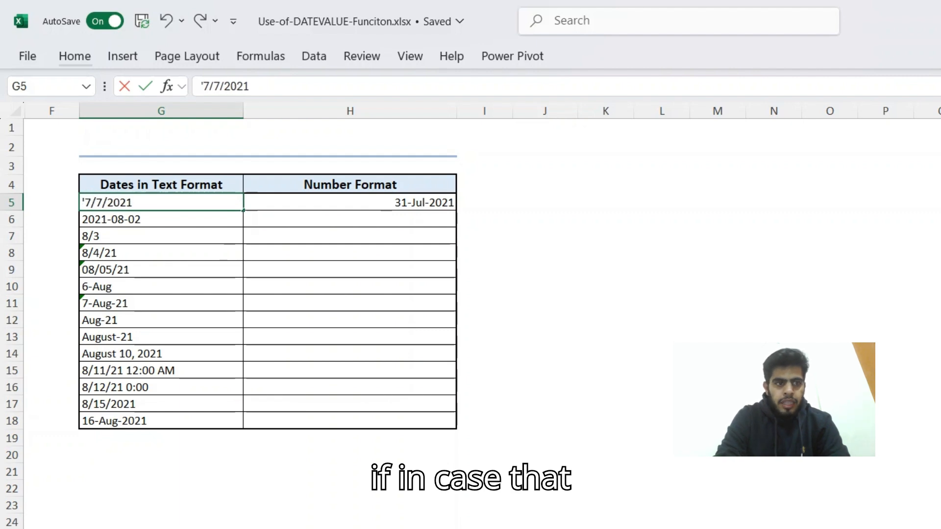
{"action": "key", "text": "BackSpace"}
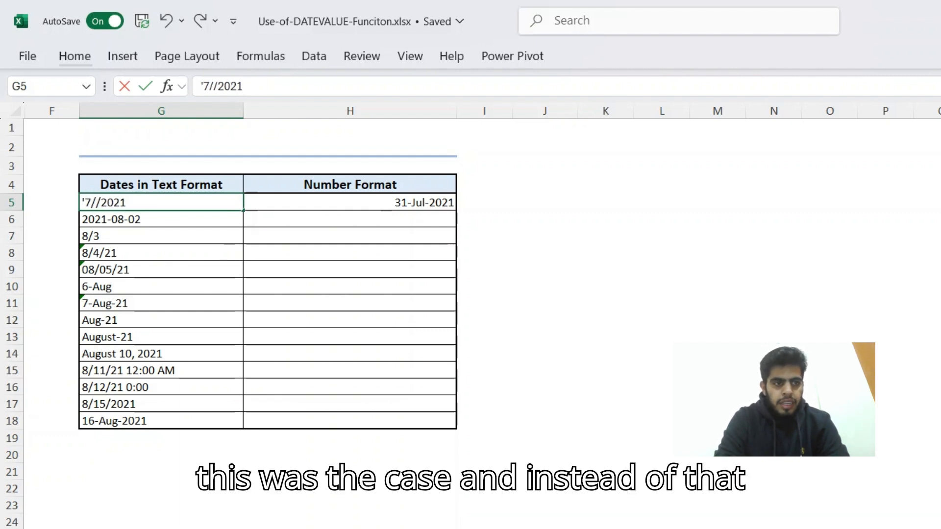
{"action": "type", "text": "31"}
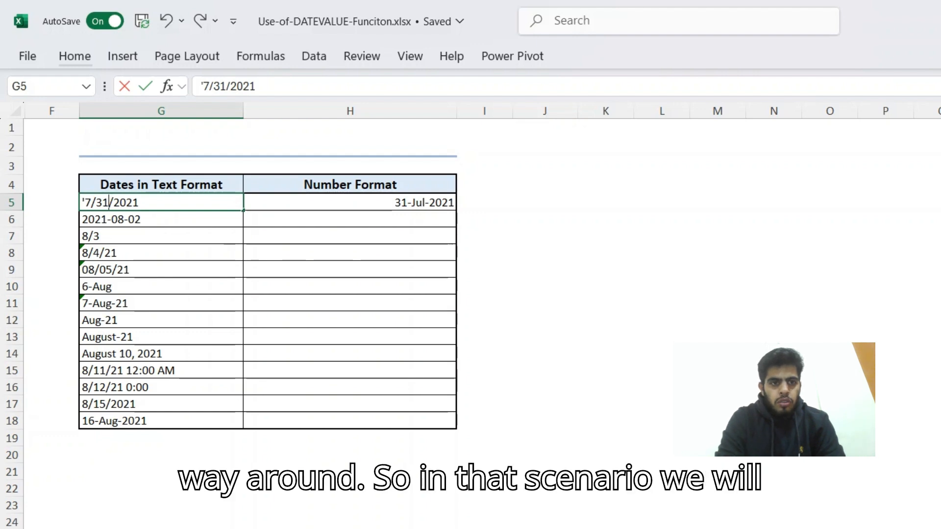
{"action": "key", "text": "Return"}
{"action": "key", "text": "Up"}
{"action": "key", "text": "Right"}
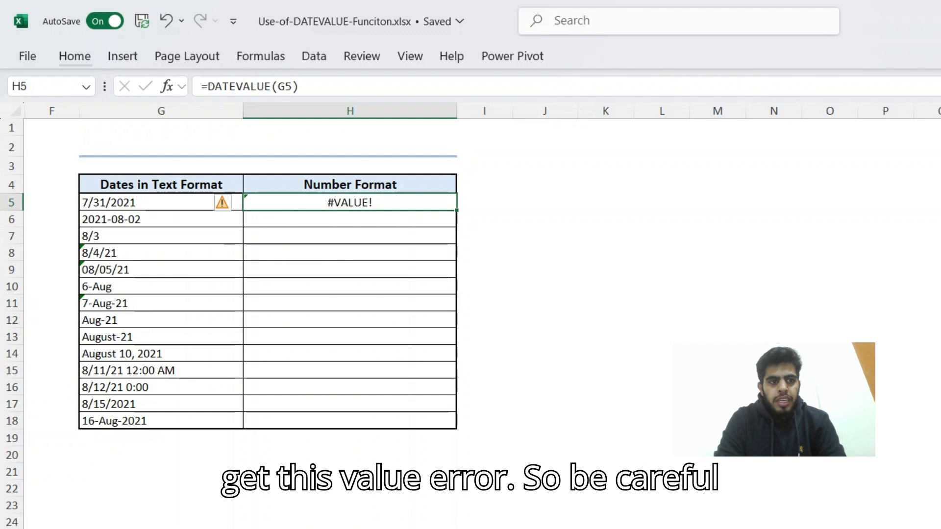
{"action": "key", "text": "ctrl+z"}
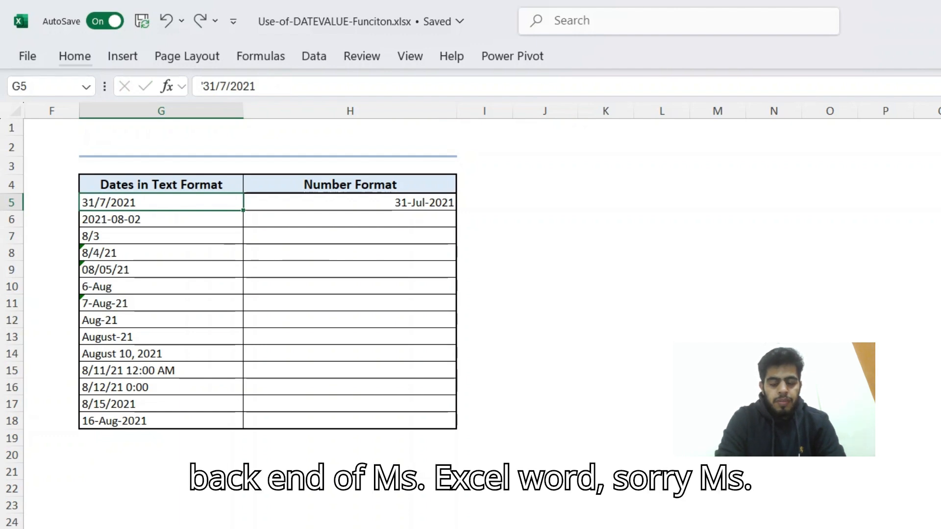
Copy the DATEVALUE formula from H5 down into H6 for the second text date
{"action": "left_click", "coordinate": [161, 219]}
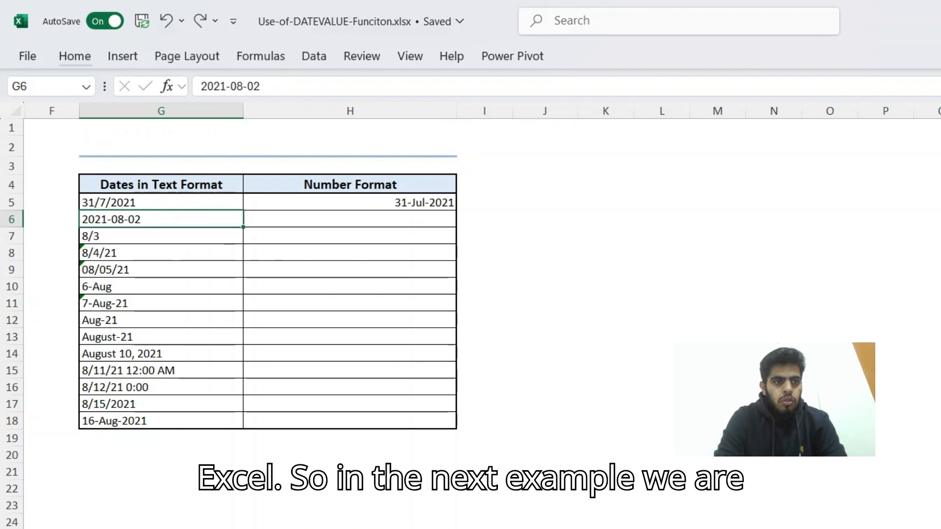
{"action": "left_click", "coordinate": [350, 219]}
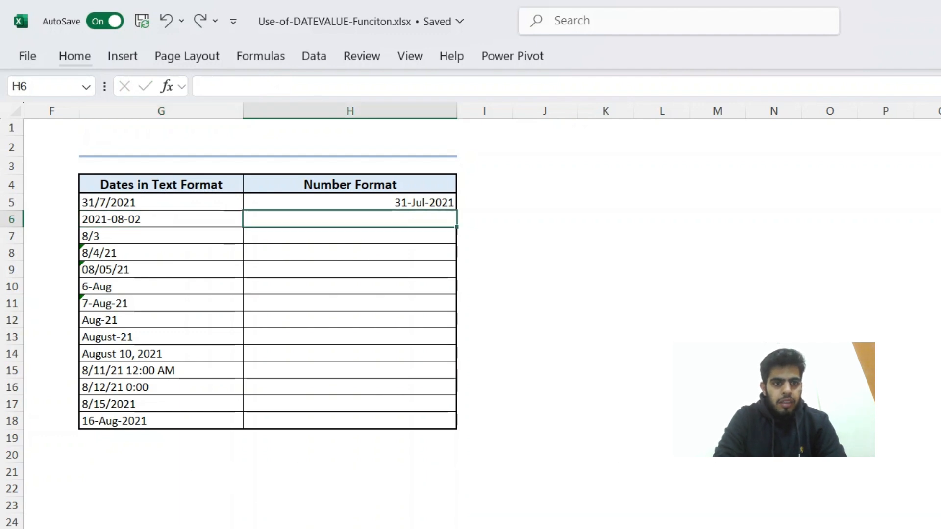
{"action": "key", "text": "ctrl+d"}
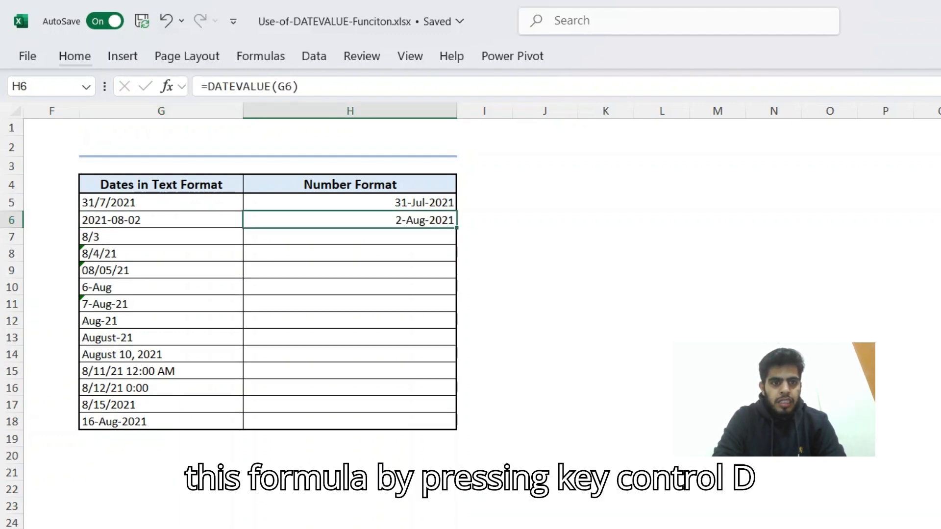
Fill the DATEVALUE formula from H6 down through H18 for the remaining text dates
{"action": "key", "text": "Down"}
{"action": "key", "text": "Left"}
{"action": "key", "text": "ctrl+Down"}
{"action": "key", "text": "Right"}
{"action": "key", "text": "Up"}
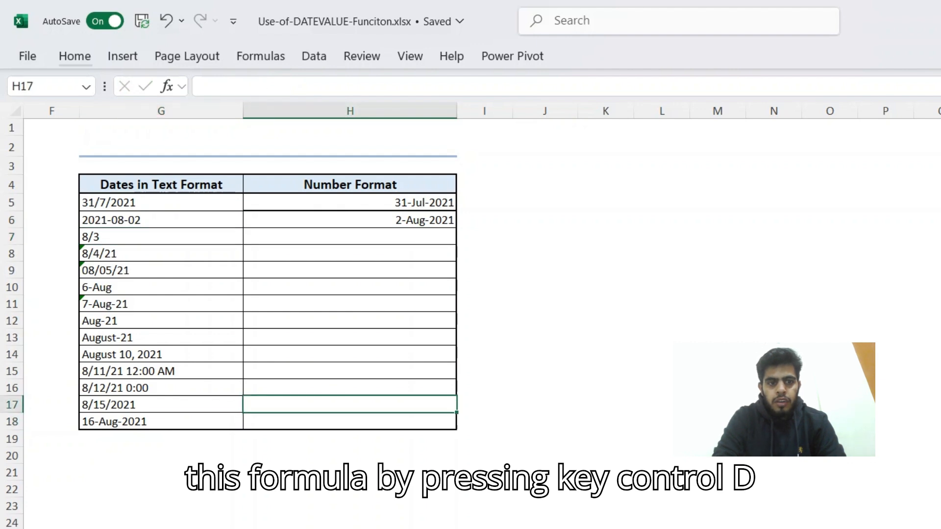
{"action": "key", "text": "Down"}
{"action": "key", "text": "ctrl+shift+Up"}
{"action": "key", "text": "ctrl+d"}
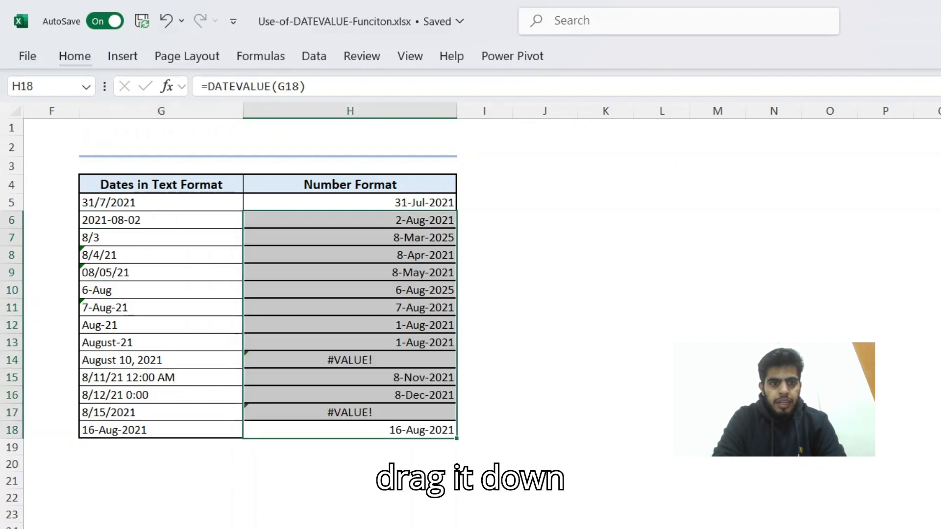
Apply all borders to the converted dates in H6:H17
{"action": "key", "text": "Up"}
{"action": "key", "text": "ctrl+Up"}
{"action": "key", "text": "Down"}
{"action": "key", "text": "Down"}
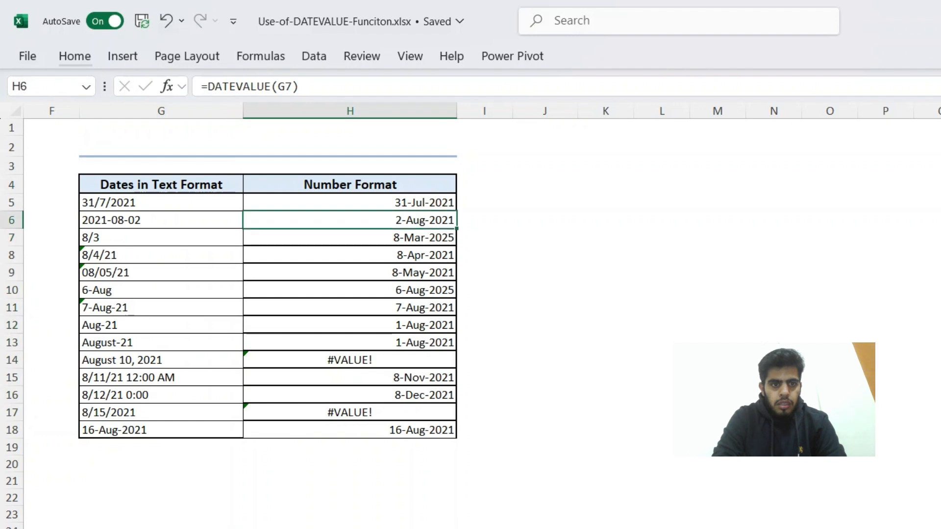
{"action": "key", "text": "ctrl+shift+Down"}
{"action": "key", "text": "shift+Up"}
{"action": "key", "text": "alt"}
{"action": "key", "text": "h"}
{"action": "key", "text": "b"}
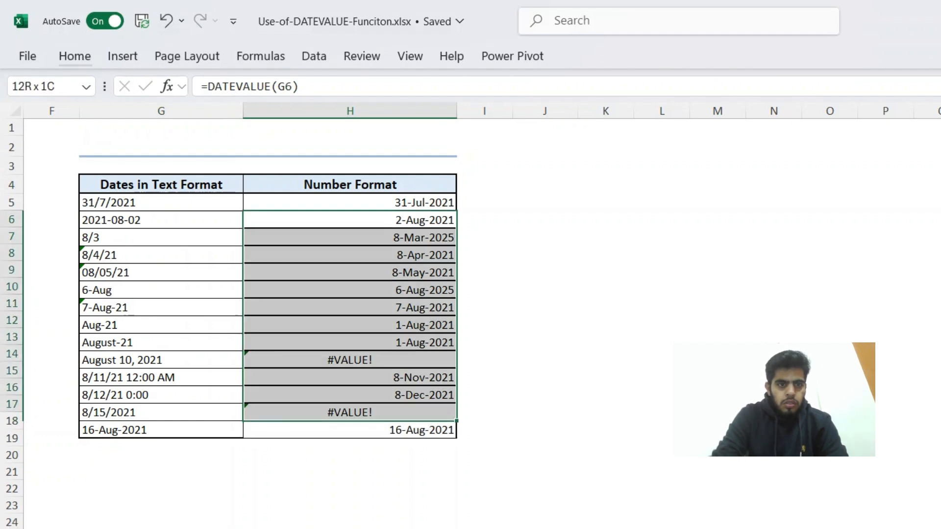
{"action": "key", "text": "a"}
Examine rows 14 and 17, comparing the text date formats in column G with their DATEVALUE results in column H
{"action": "key", "text": "Down"}
{"action": "key", "text": "Down"}
{"action": "key", "text": "Down"}
{"action": "key", "text": "Down"}
{"action": "key", "text": "Down"}
{"action": "key", "text": "Down"}
{"action": "key", "text": "Down"}
{"action": "key", "text": "Down"}
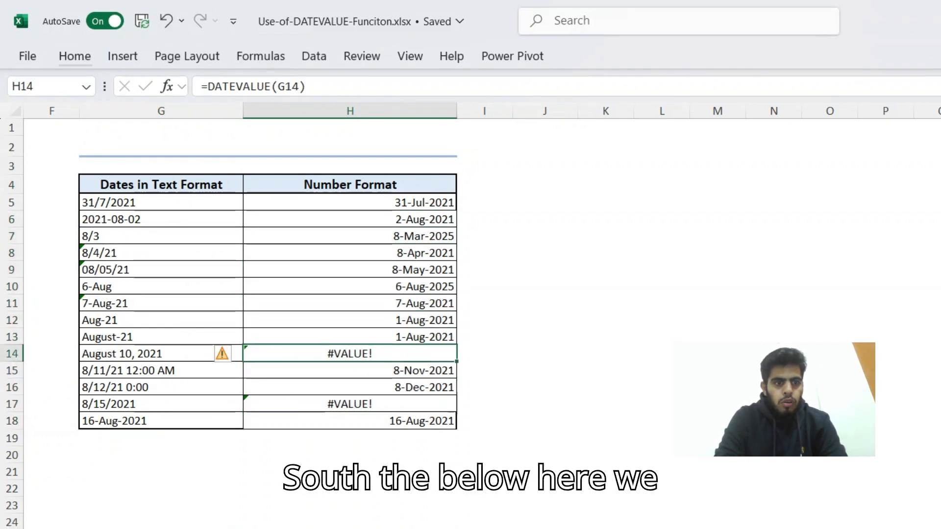
{"action": "key", "text": "shift+space"}
{"action": "key", "text": "Left"}
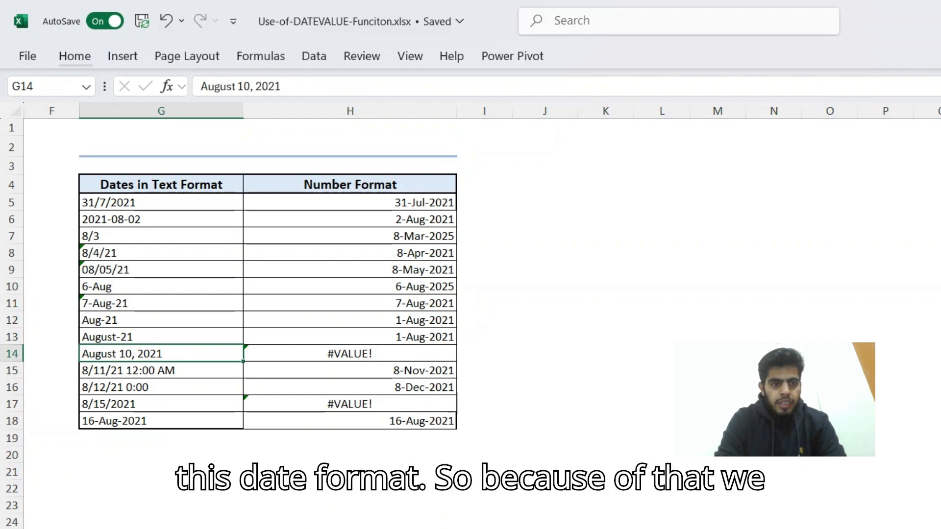
{"action": "key", "text": "Down"}
{"action": "key", "text": "Down"}
{"action": "key", "text": "Down"}
{"action": "key", "text": "Down"}
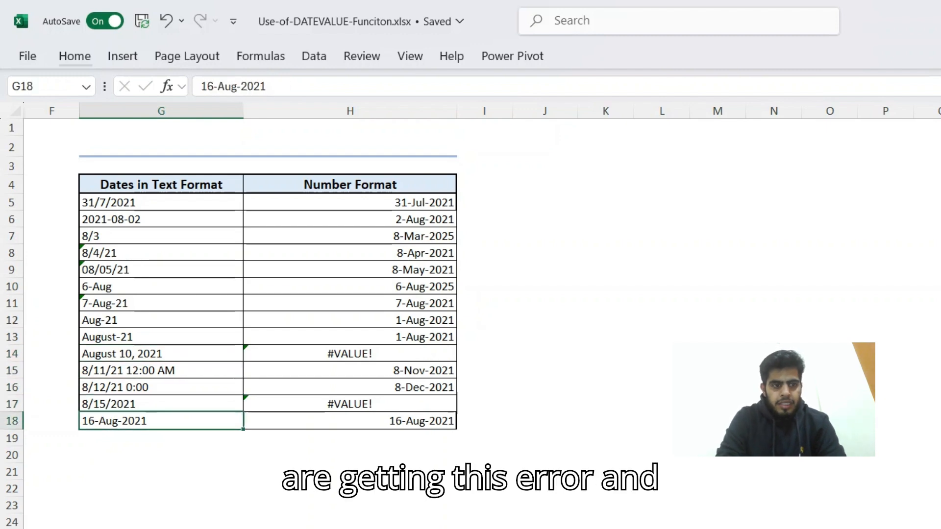
{"action": "key", "text": "Up"}
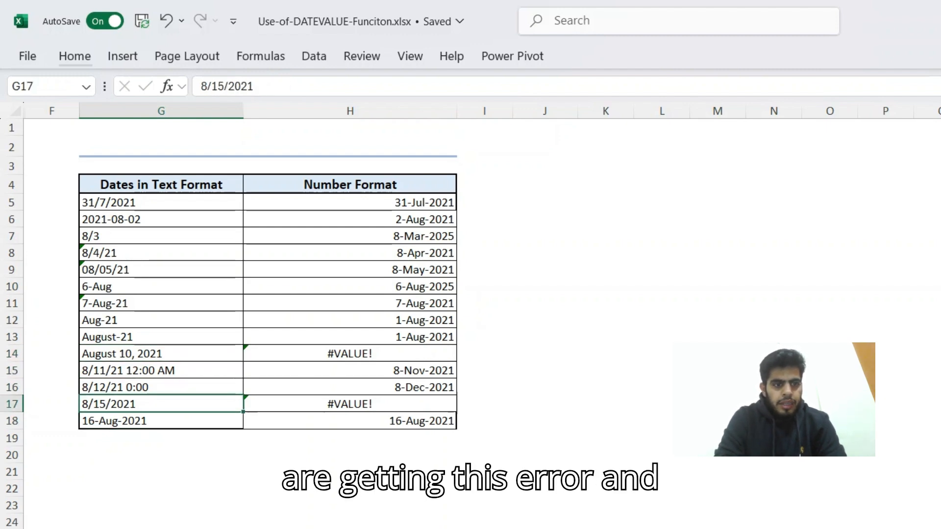
{"action": "key", "text": "shift+space"}
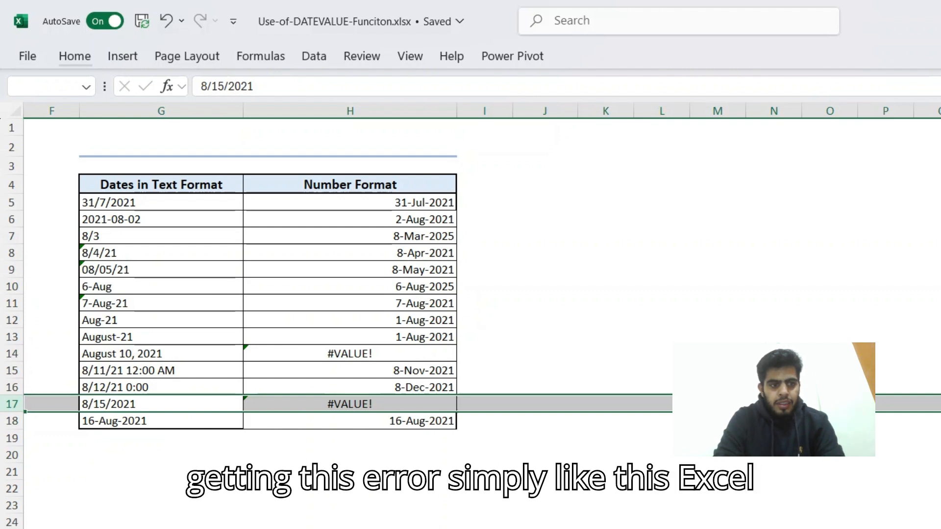
{"action": "key", "text": "Left"}
{"action": "key", "text": "Right"}
Change the text date in G17 to 8/8/2021
{"action": "key", "text": "F2"}
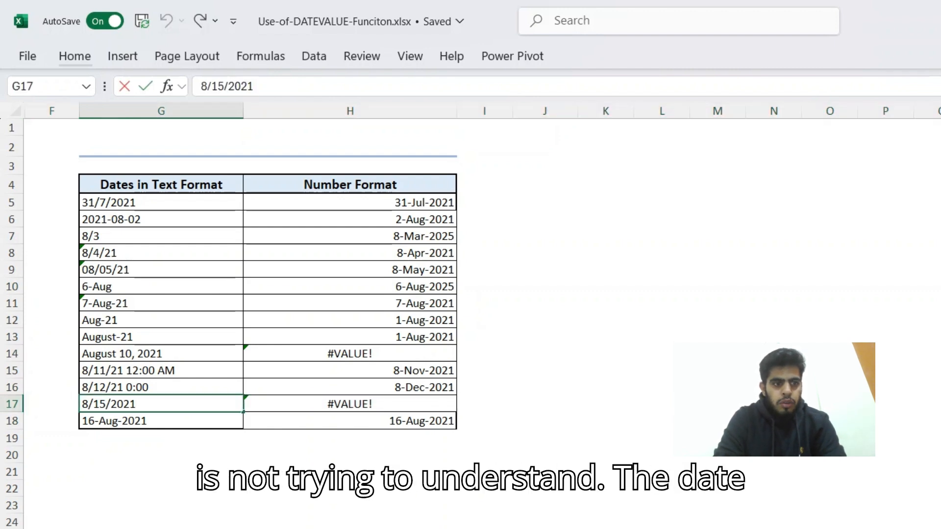
{"action": "key", "text": "Left"}
{"action": "key", "text": "Left"}
{"action": "key", "text": "Left"}
{"action": "key", "text": "Left"}
{"action": "key", "text": "Left"}
{"action": "key", "text": "Left"}
{"action": "key", "text": "Left"}
{"action": "key", "text": "Left"}
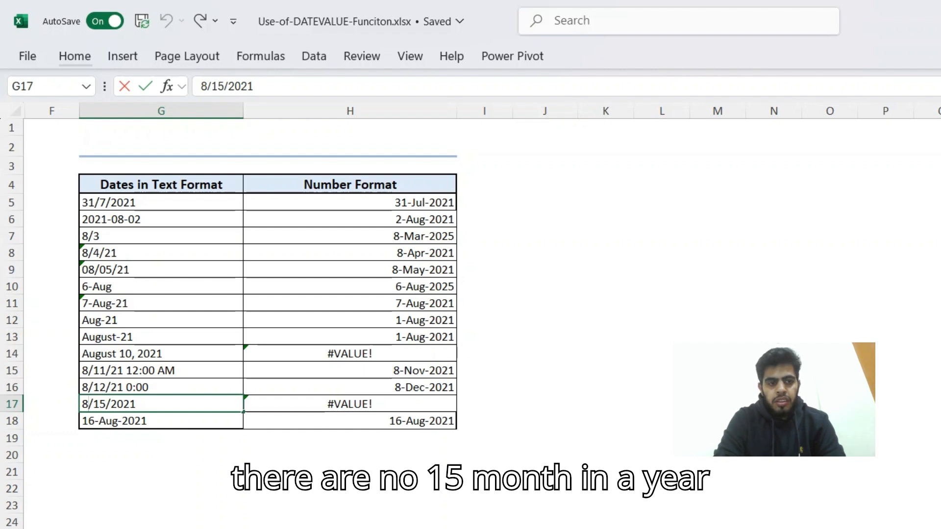
{"action": "left_click", "coordinate": [100, 404]}
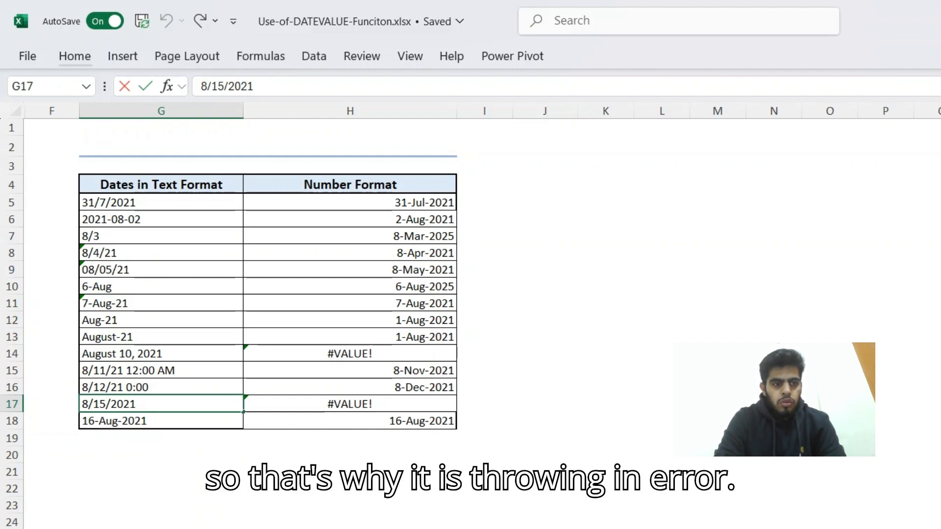
{"action": "key", "text": "BackSpace"}
{"action": "key", "text": "BackSpace"}
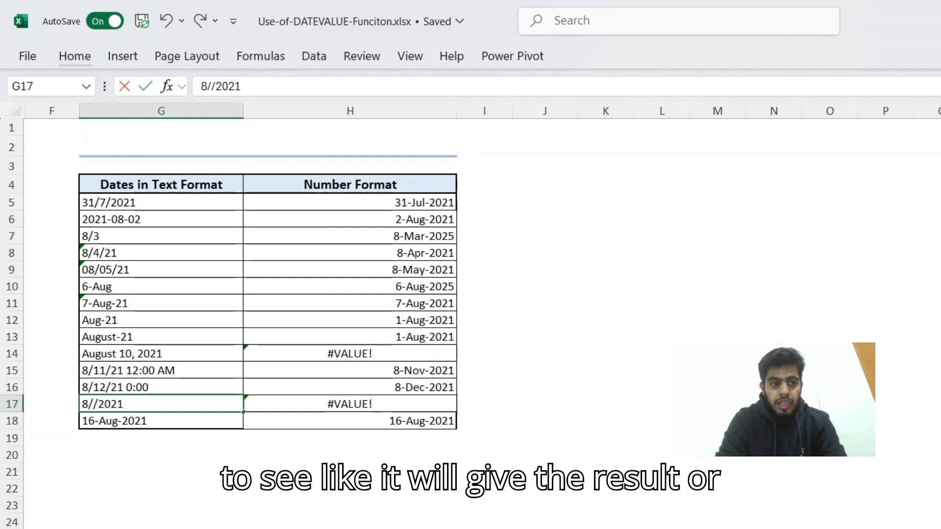
{"action": "type", "text": "8"}
{"action": "key", "text": "Return"}
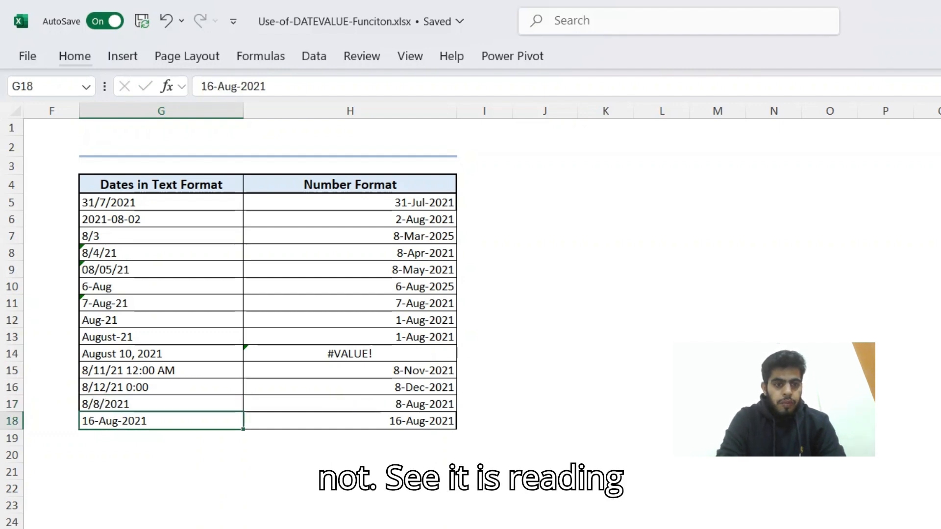
{"action": "key", "text": "Up"}
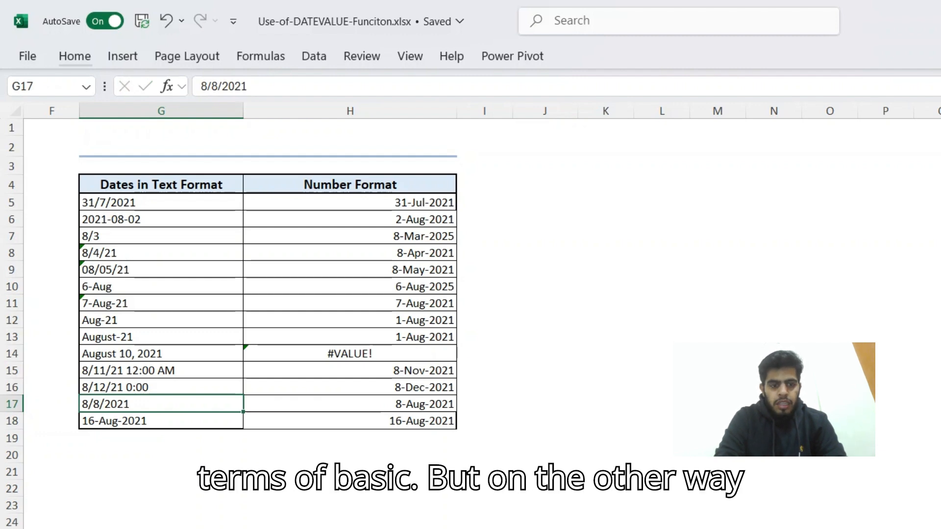
Switch to the sheet with the Month, Day, Year and Return Values table and select the Month heading in J4
{"action": "key", "text": "ctrl+Page_Down"}
{"action": "key", "text": "Up"}
{"action": "key", "text": "Up"}
{"action": "key", "text": "Down"}
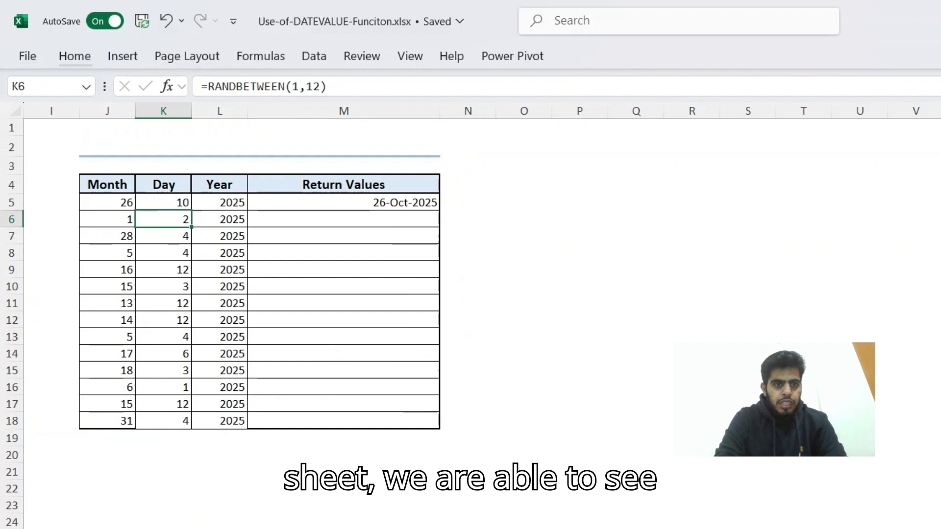
{"action": "key", "text": "Up"}
{"action": "key", "text": "Left"}
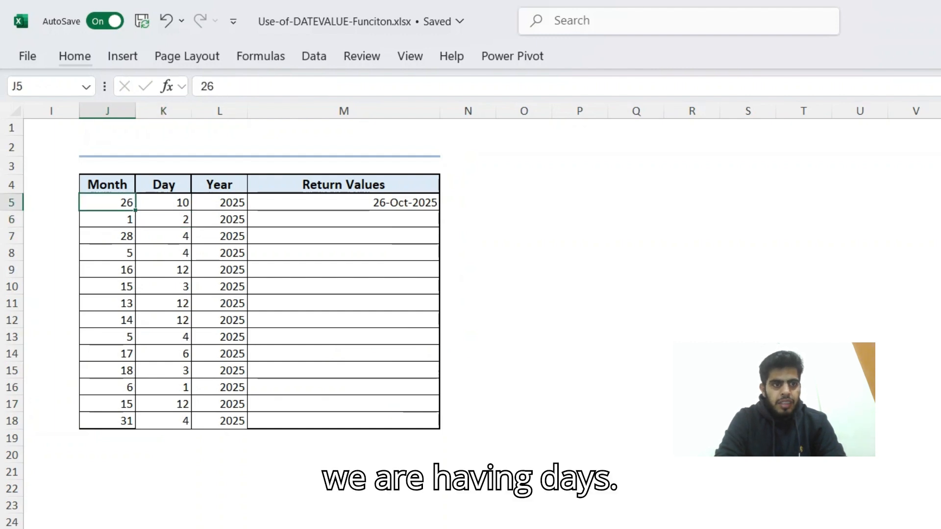
{"action": "key", "text": "Up"}
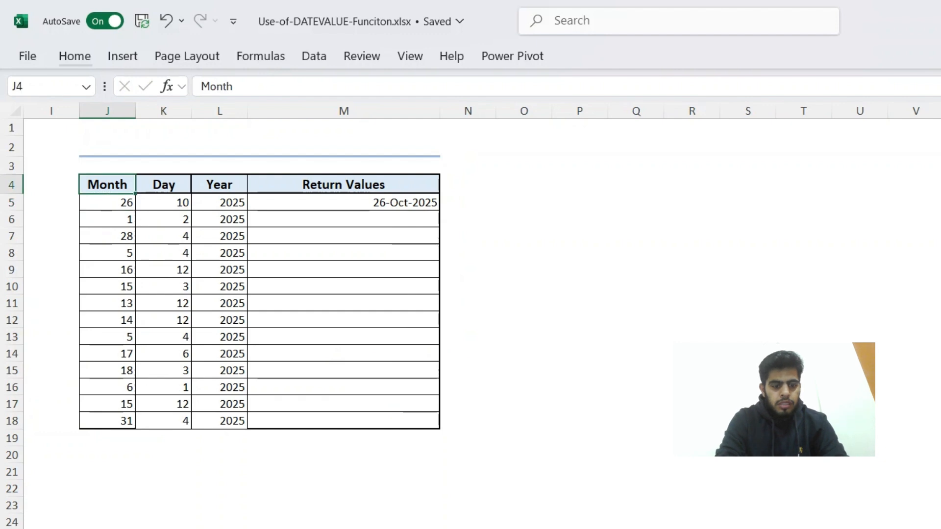
Change the table headings so that J4 reads Day and K4 reads Month
{"action": "type", "text": "Day"}
{"action": "key", "text": "Return"}
{"action": "key", "text": "Up"}
{"action": "key", "text": "Right"}
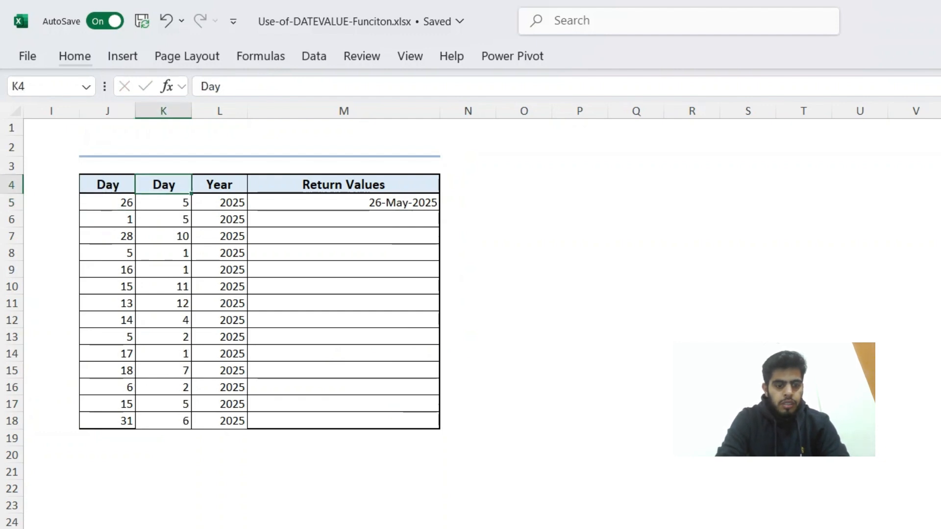
{"action": "type", "text": "Monr"}
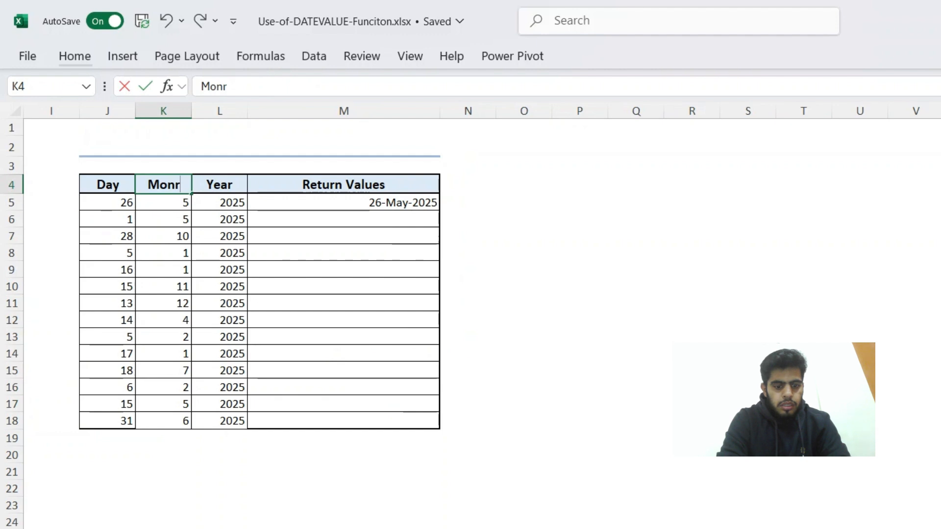
{"action": "key", "text": "BackSpace"}
{"action": "type", "text": "th"}
{"action": "key", "text": "Return"}
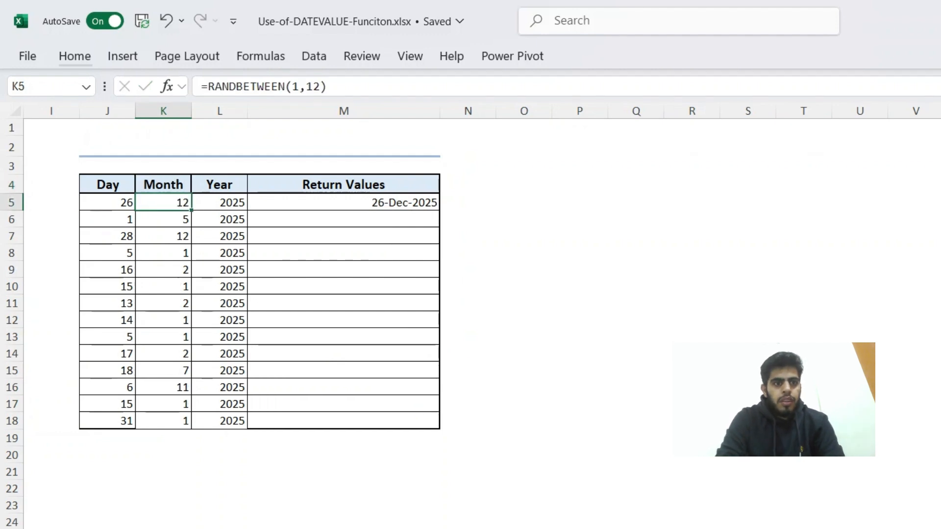
Replace the fixed day in J5 with the formula =RANDBETWEEN(1,31)
{"action": "key", "text": "Down"}
{"action": "key", "text": "Up"}
{"action": "key", "text": "Left"}
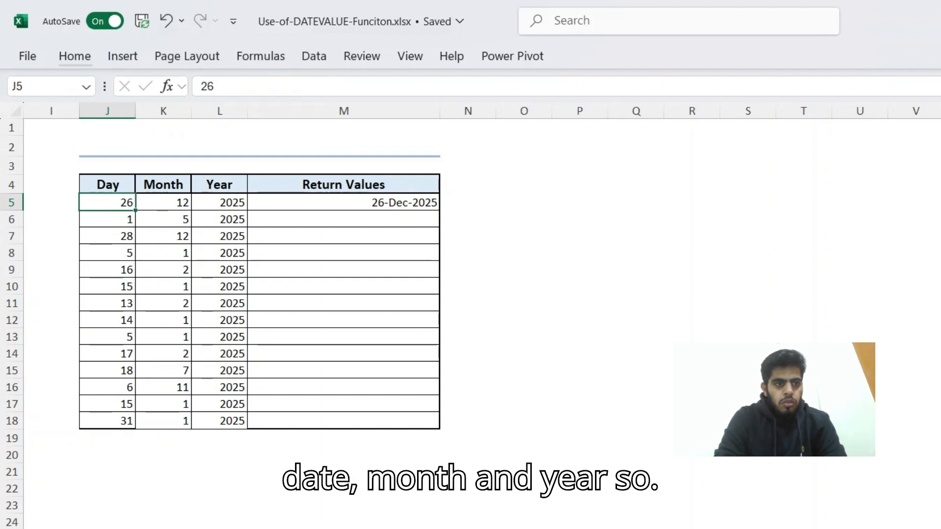
{"action": "key", "text": "Right"}
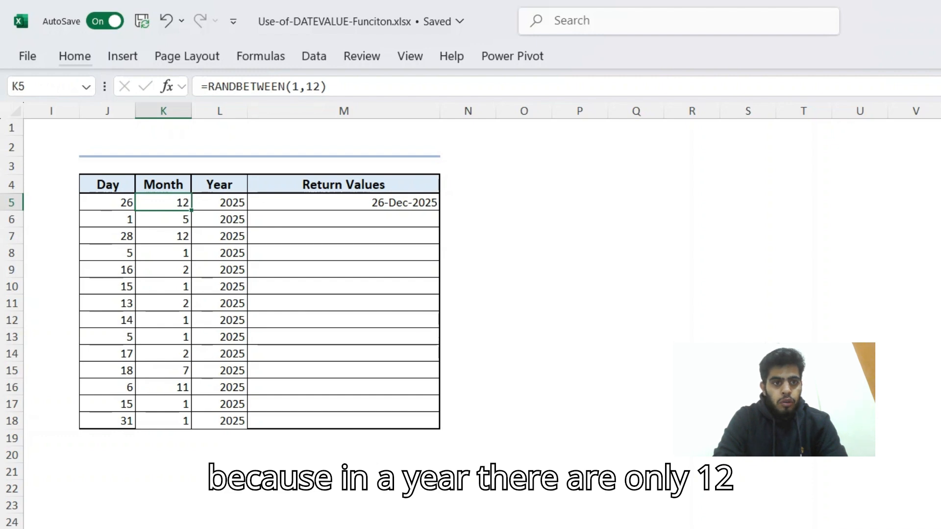
{"action": "left_click", "coordinate": [107, 202]}
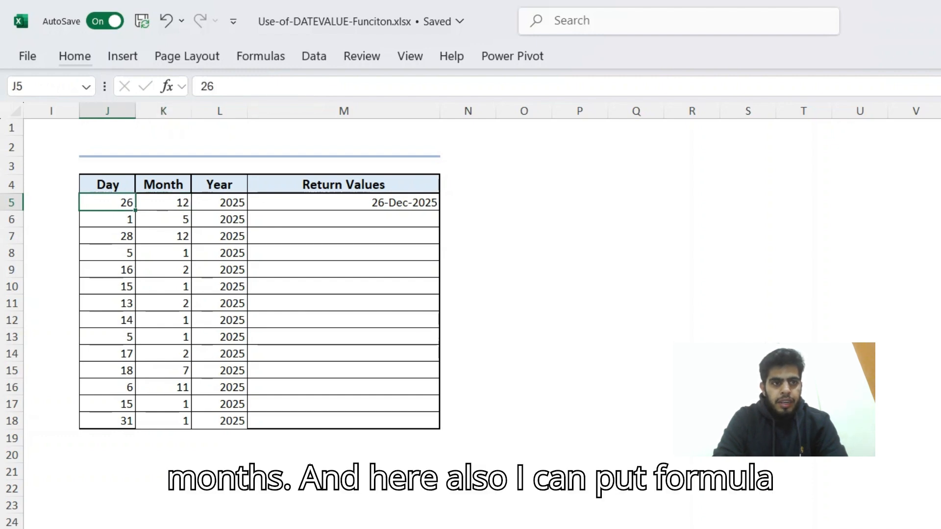
{"action": "type", "text": "="}
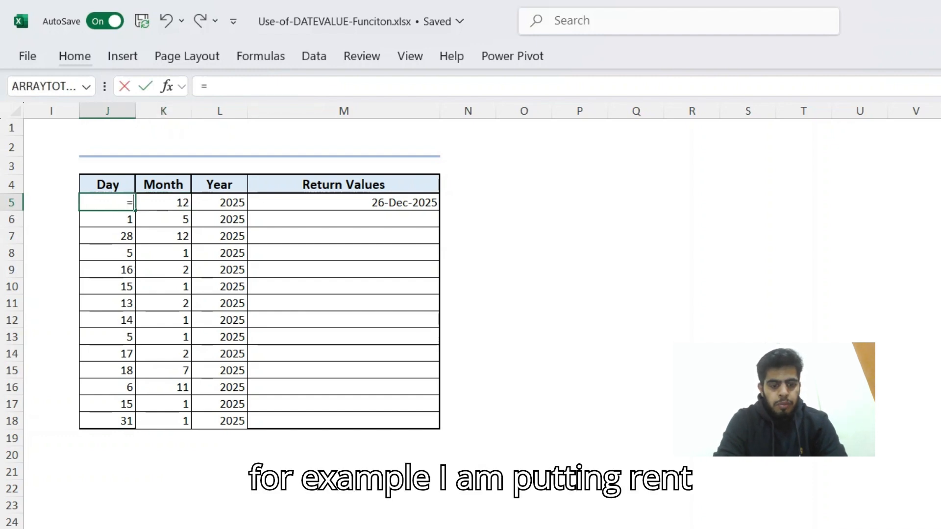
{"action": "type", "text": "ra"}
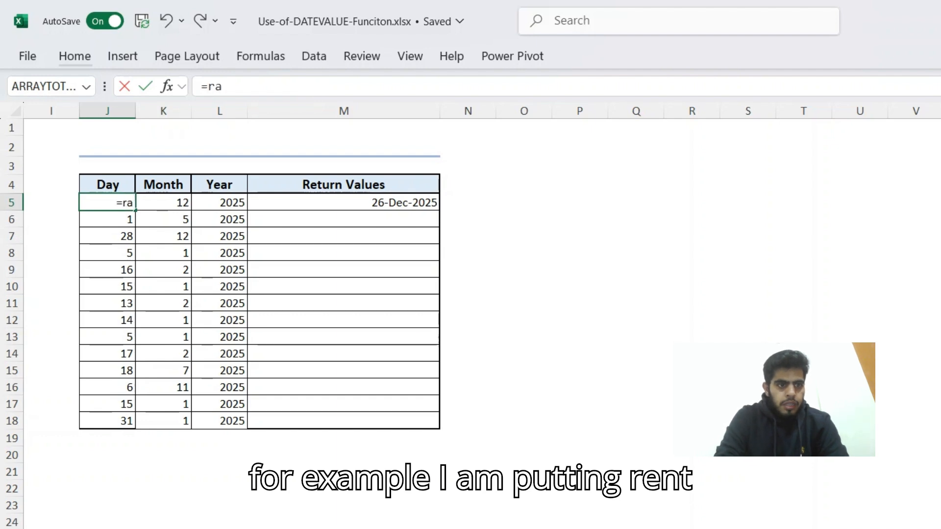
{"action": "type", "text": "NDBETWEEN(1,"}
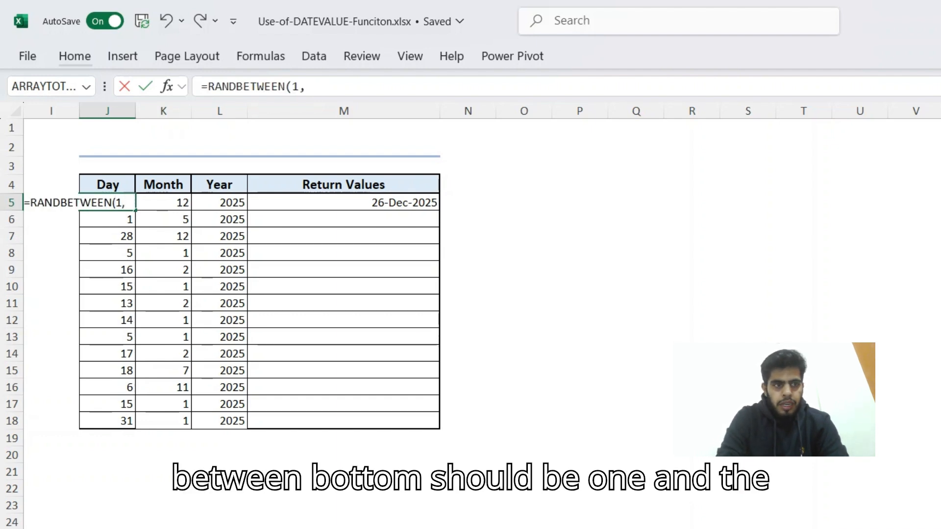
{"action": "type", "text": "31"}
{"action": "key", "text": "Return"}
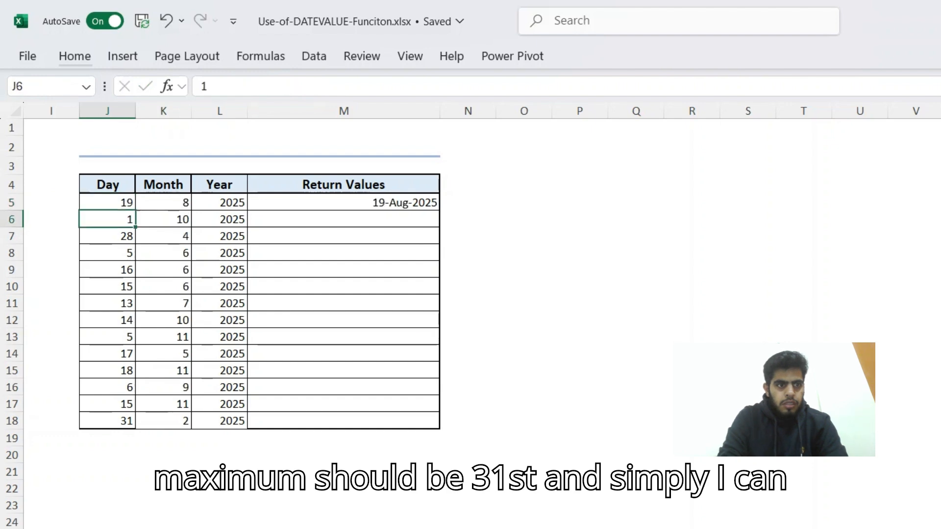
Fill the random day formula from J5 down through J18 and apply all borders to J6:J17
{"action": "left_click_drag", "start_coordinate": [107, 202], "coordinate": [108, 421]}
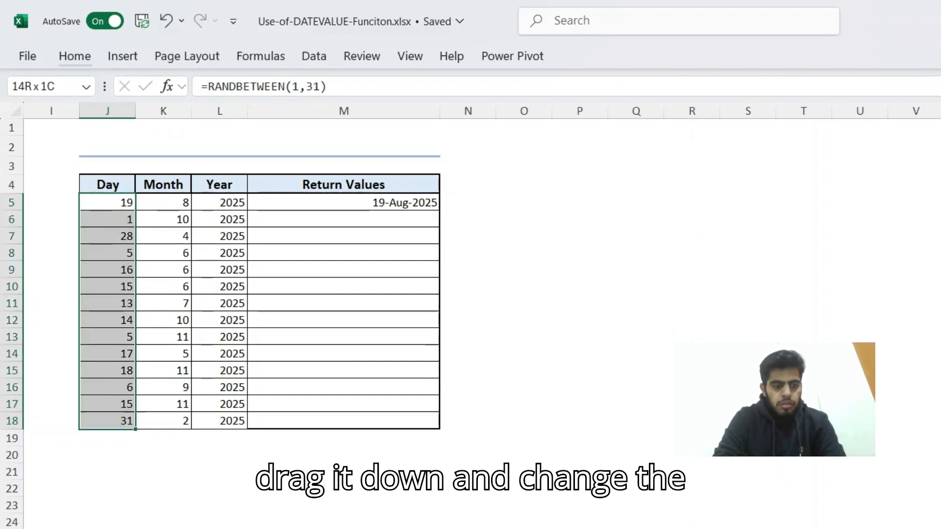
{"action": "key", "text": "ctrl+d"}
{"action": "key", "text": "Down"}
{"action": "key", "text": "ctrl+shift+Down"}
{"action": "key", "text": "shift+Up"}
{"action": "key", "text": "alt"}
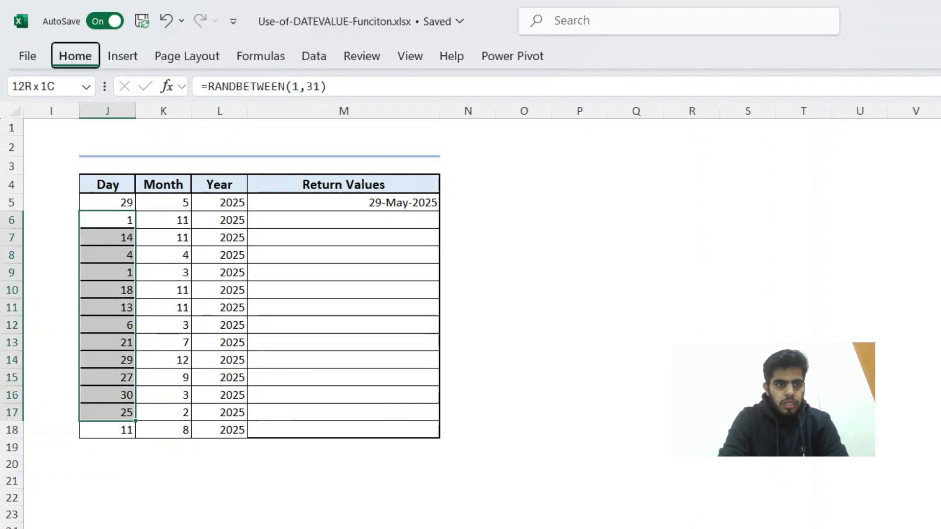
{"action": "key", "text": "h"}
{"action": "key", "text": "b"}
{"action": "key", "text": "a"}
Inspect the DATEVALUE formula in M5 that joins the day, month and year cells with slashes
{"action": "key", "text": "Right"}
{"action": "key", "text": "Right"}
{"action": "key", "text": "Up"}
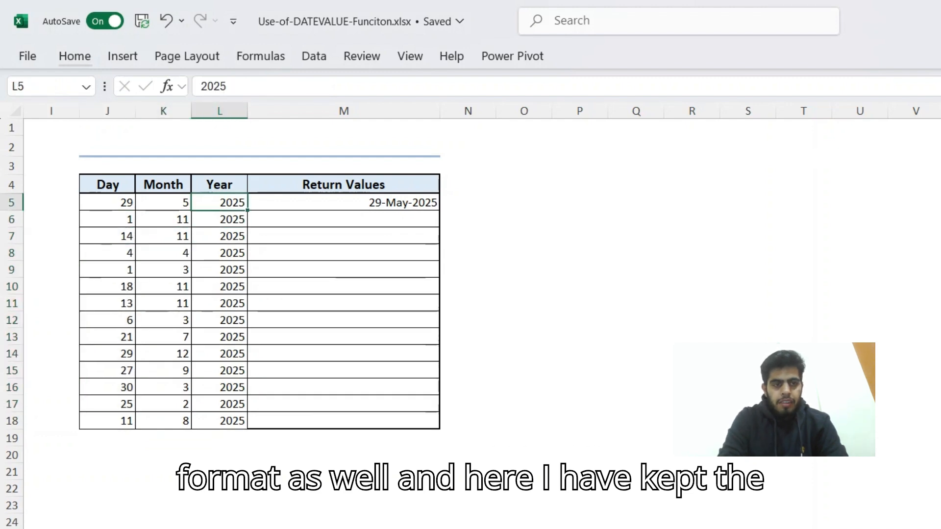
{"action": "key", "text": "Right"}
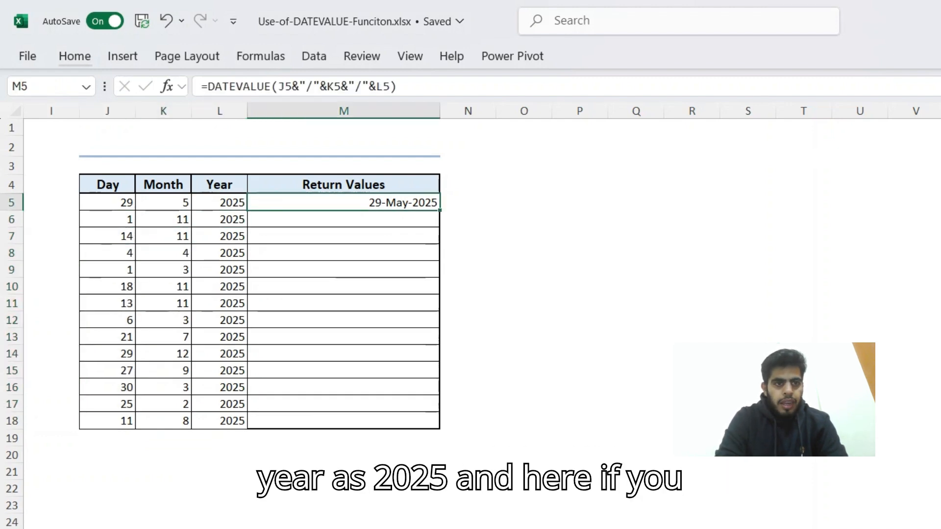
{"action": "key", "text": "F2"}
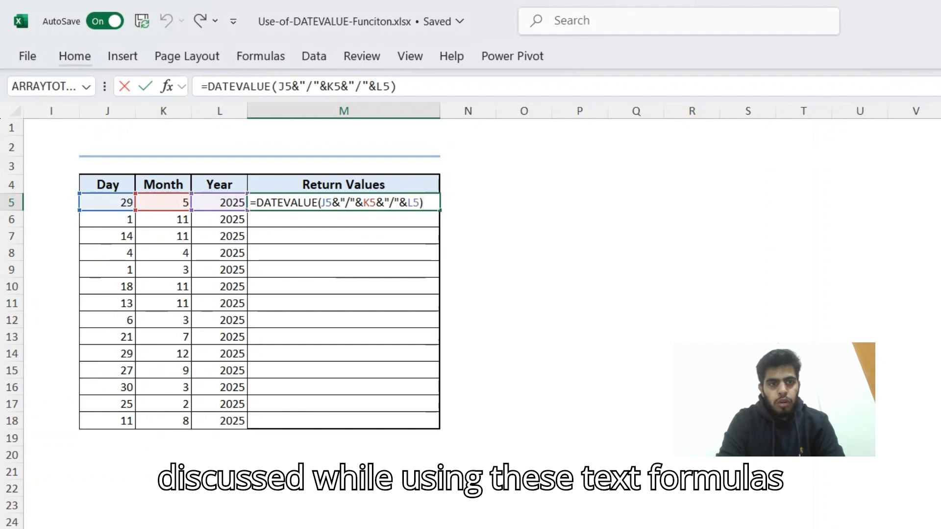
{"action": "key", "text": "ctrl+Return"}
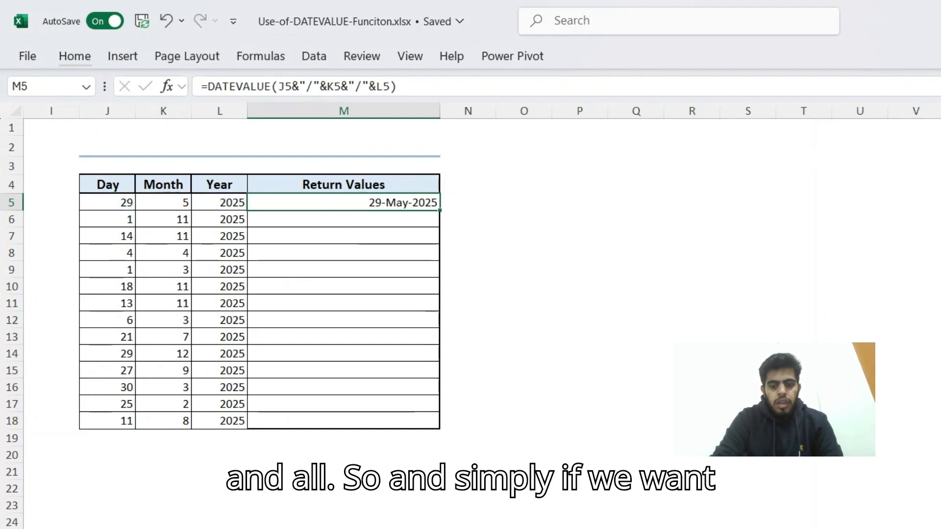
Fill the DATEVALUE formula from M5 down the Return Values column through M18
{"action": "key", "text": "Left"}
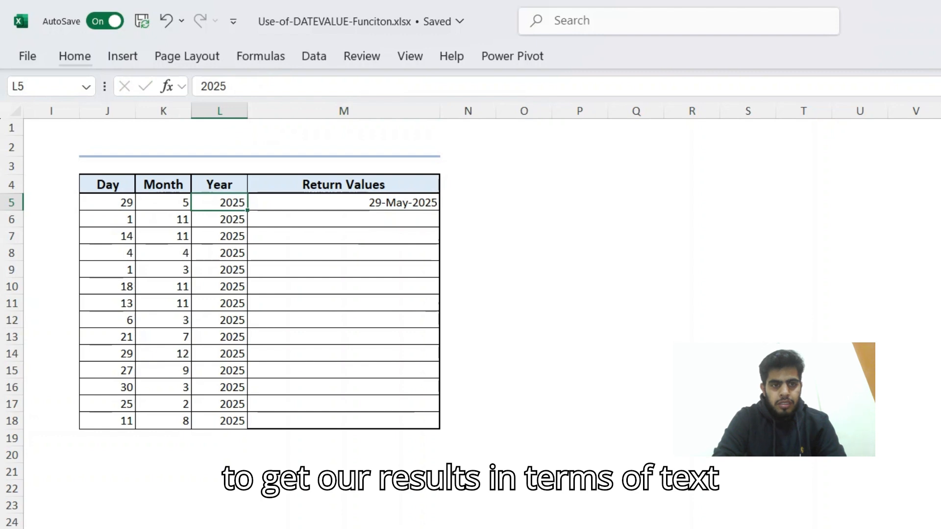
{"action": "key", "text": "Down"}
{"action": "key", "text": "Down"}
{"action": "key", "text": "ctrl+Down"}
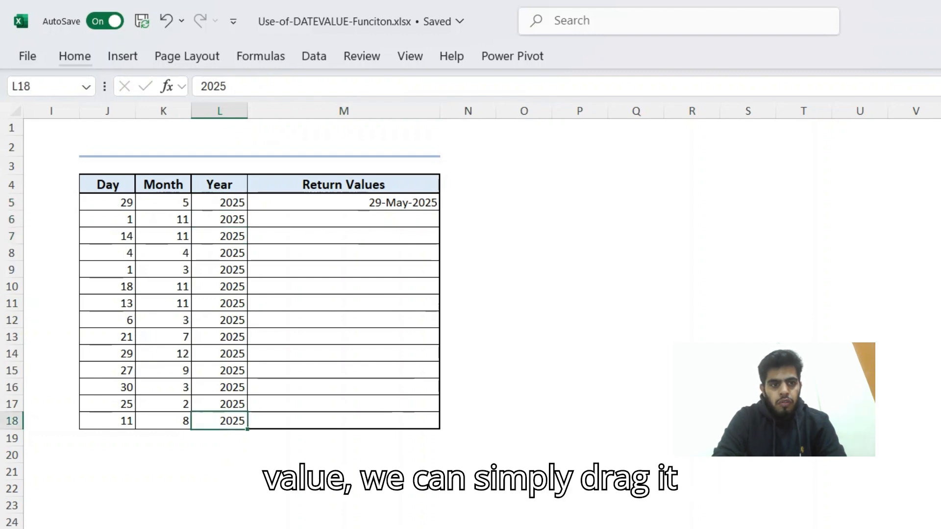
{"action": "key", "text": "Right"}
{"action": "key", "text": "Up"}
{"action": "key", "text": "Down"}
{"action": "key", "text": "ctrl+shift+Up"}
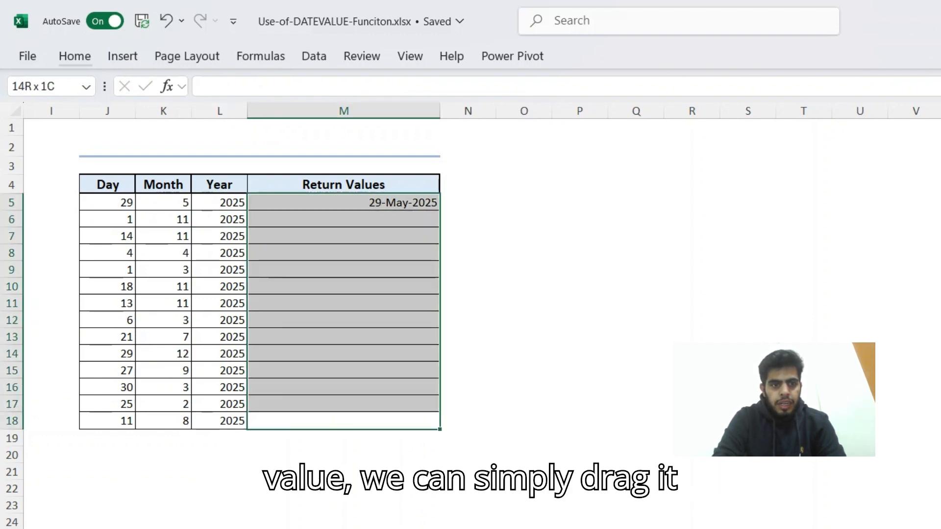
{"action": "key", "text": "ctrl+d"}
Apply all borders to the Return Values column, M4:M18, including its heading
{"action": "key", "text": "Down"}
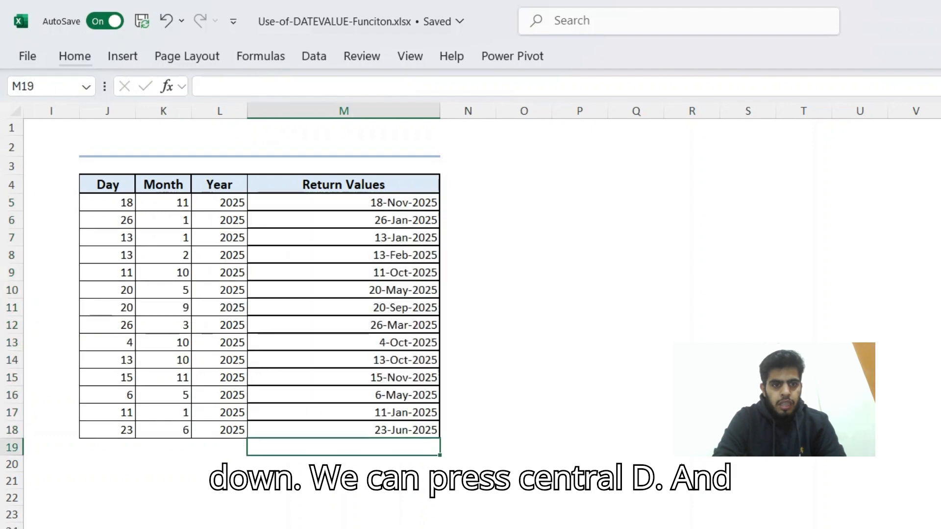
{"action": "key", "text": "Up"}
{"action": "key", "text": "ctrl+shift+Up"}
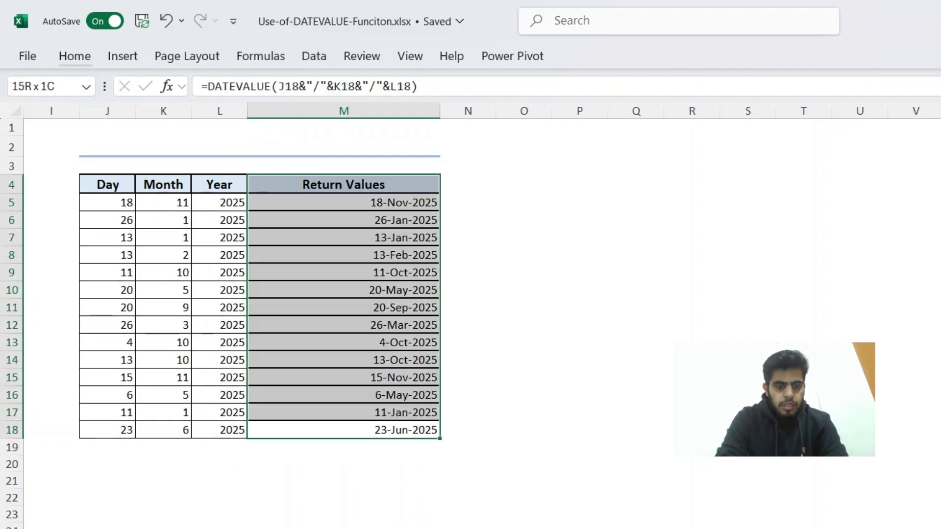
{"action": "key", "text": "alt"}
{"action": "key", "text": "h"}
{"action": "key", "text": "b"}
{"action": "key", "text": "a"}
Re-enter the unchanged DATEVALUE formula in M13 to recalculate the random days and months with their return dates
{"action": "key", "text": "Down"}
{"action": "key", "text": "Down"}
{"action": "key", "text": "Up"}
{"action": "key", "text": "Up"}
{"action": "key", "text": "Up"}
{"action": "key", "text": "Up"}
{"action": "key", "text": "Up"}
{"action": "key", "text": "Up"}
{"action": "key", "text": "Up"}
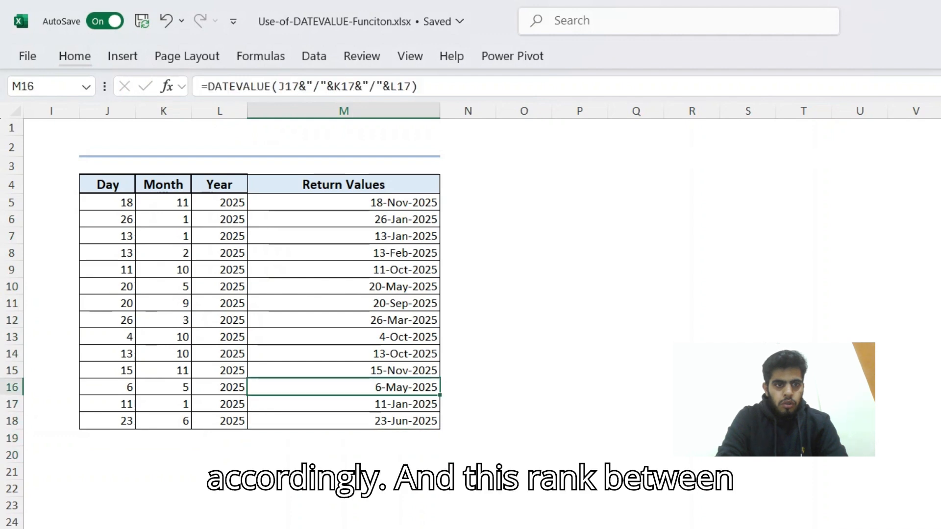
{"action": "key", "text": "Left"}
{"action": "key", "text": "Left"}
{"action": "key", "text": "Right"}
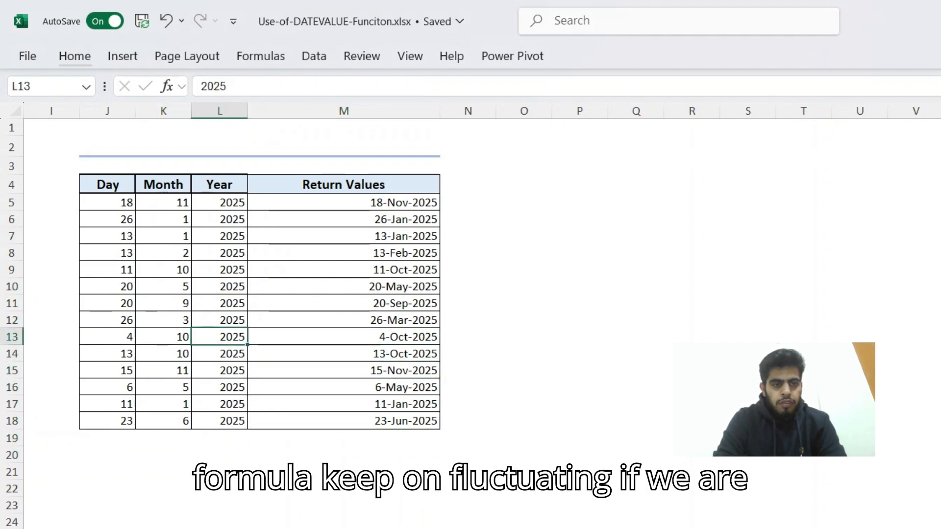
{"action": "key", "text": "Right"}
{"action": "key", "text": "F2"}
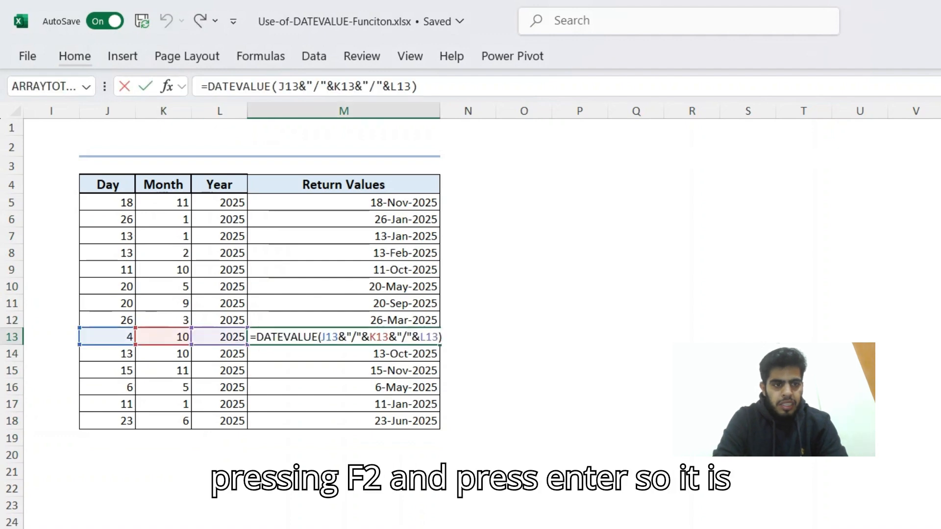
{"action": "key", "text": "Return"}
{"action": "key", "text": "Up"}
{"action": "key", "text": "Up"}
{"action": "key", "text": "Up"}
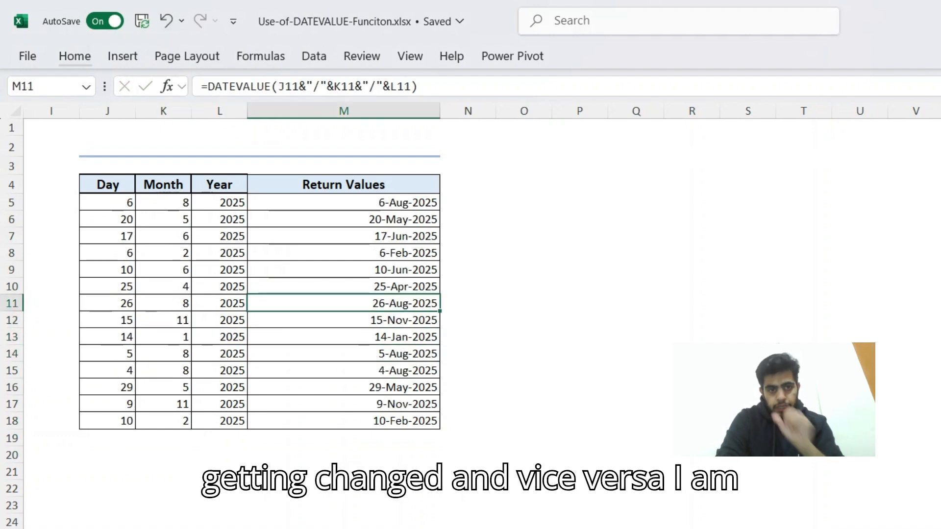